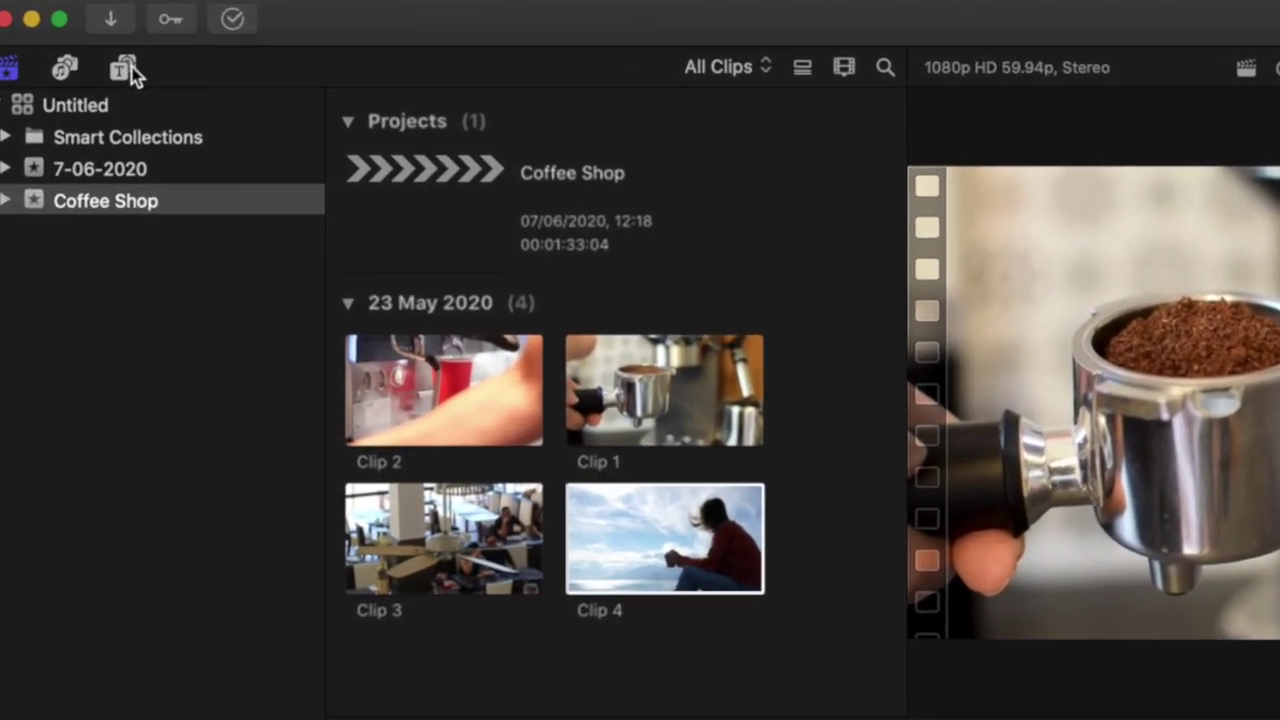
- Drag the Medium and Long adjustment layers from the Adjustment Layer titles above Clip 2
{"action": "left_click", "coordinate": [109, 56]}
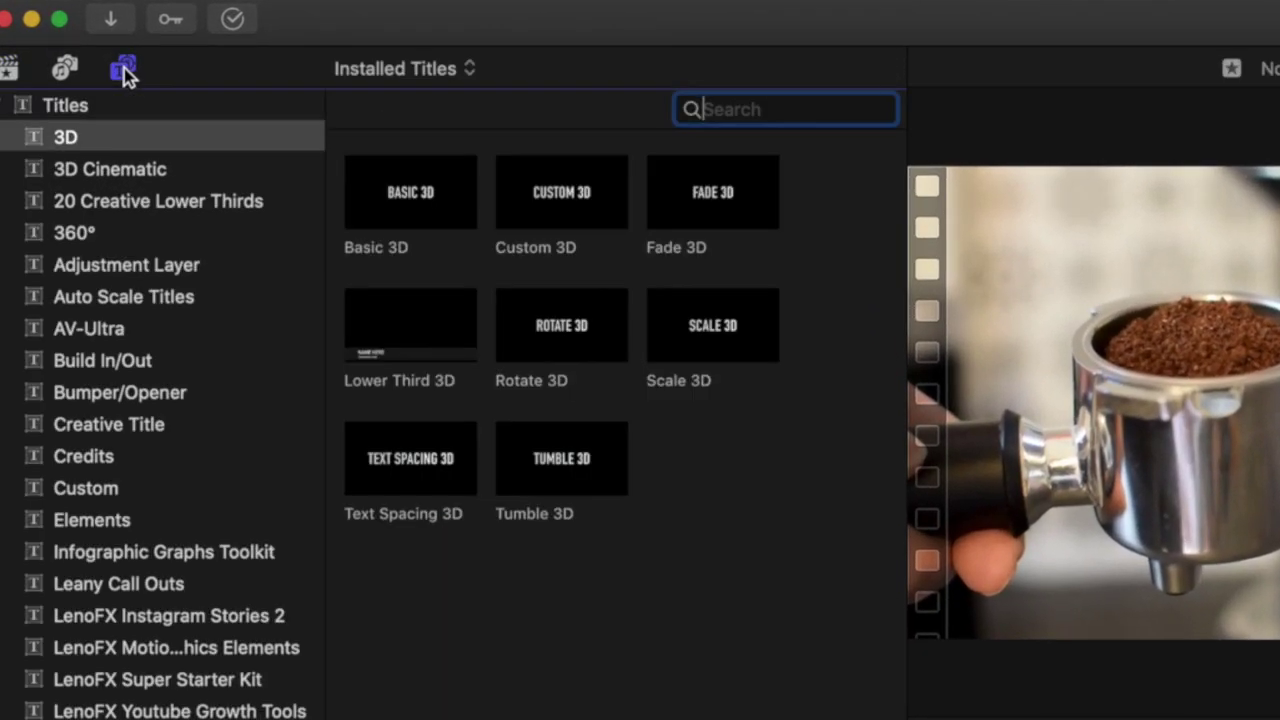
{"action": "left_click", "coordinate": [126, 266]}
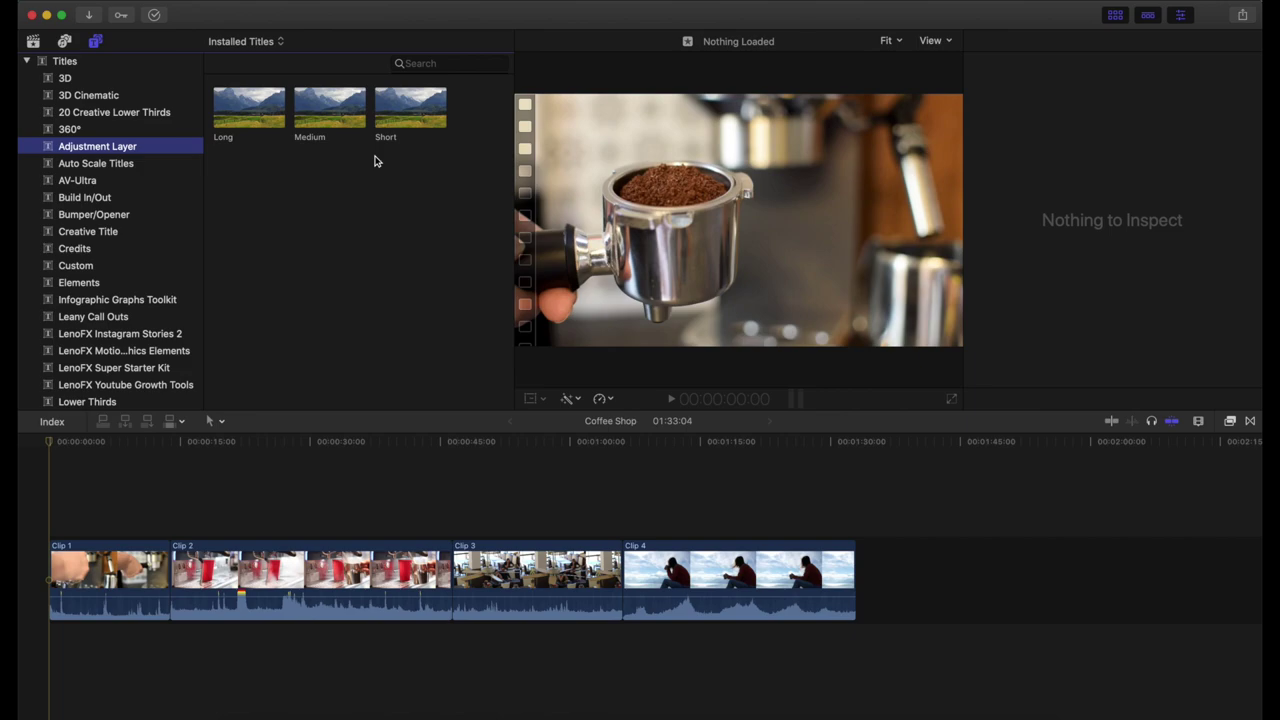
{"action": "left_click_drag", "start_coordinate": [324, 136], "coordinate": [193, 520]}
{"action": "left_click", "coordinate": [241, 123]}
{"action": "left_click_drag", "start_coordinate": [241, 123], "coordinate": [196, 502]}
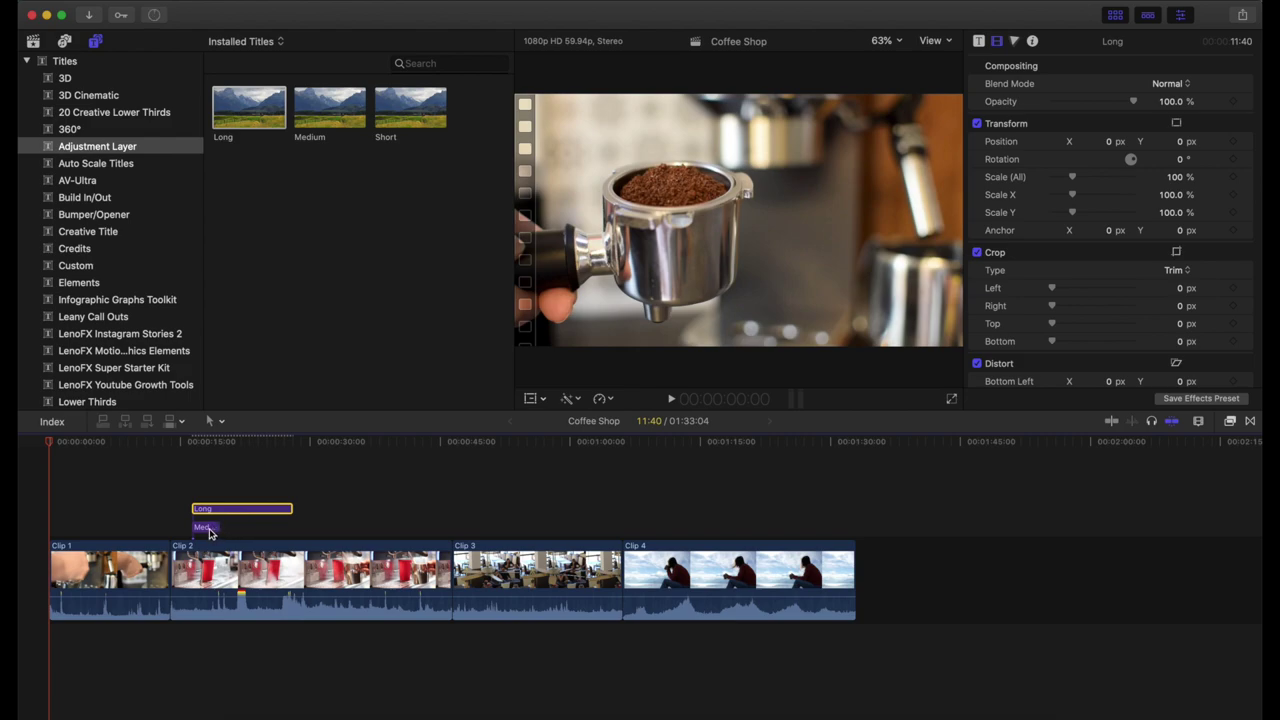
- Trim the Long adjustment layer, delete the Medium one, and shift Long later
{"action": "mouse_move", "coordinate": [288, 508]}
{"action": "left_mouse_down"}
{"action": "mouse_move", "coordinate": [366, 508]}
{"action": "mouse_move", "coordinate": [278, 508]}
{"action": "mouse_move", "coordinate": [354, 507]}
{"action": "mouse_move", "coordinate": [303, 508]}
{"action": "left_mouse_up"}
{"action": "left_click", "coordinate": [208, 537]}
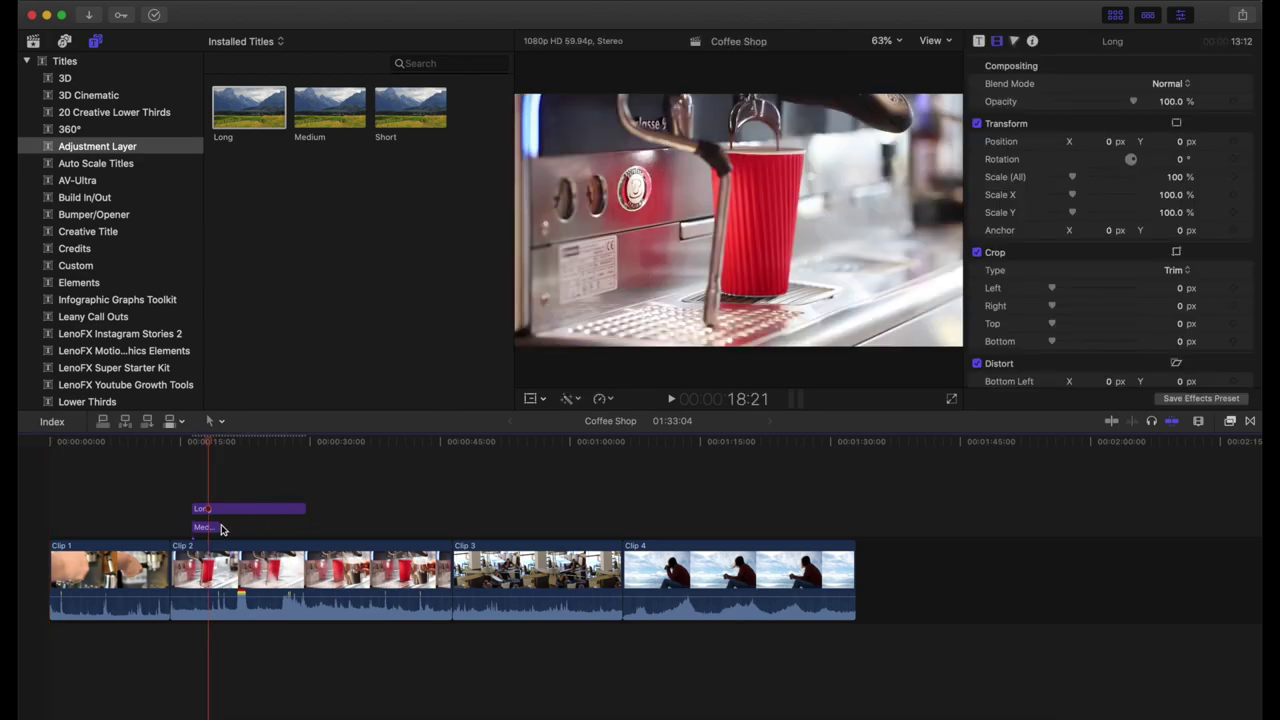
{"action": "left_click", "coordinate": [240, 515]}
{"action": "left_click", "coordinate": [212, 530]}
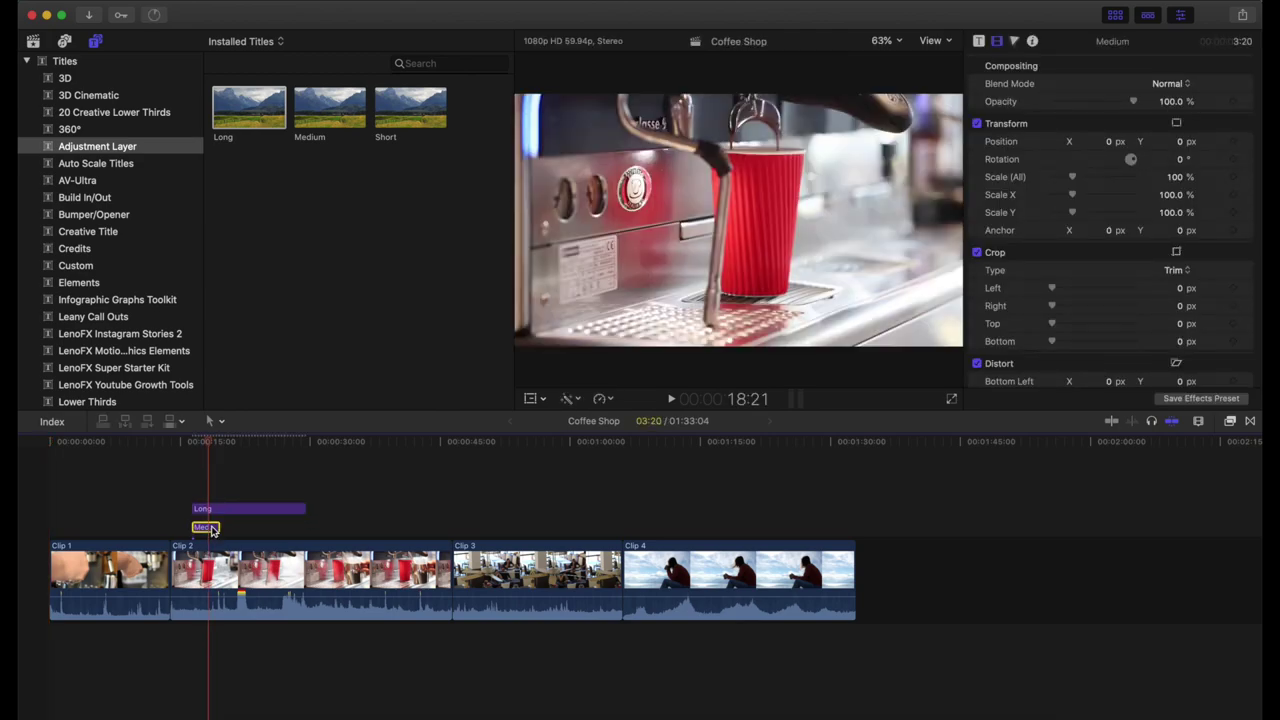
{"action": "key", "text": "Delete"}
{"action": "left_click_drag", "start_coordinate": [245, 531], "coordinate": [286, 530]}
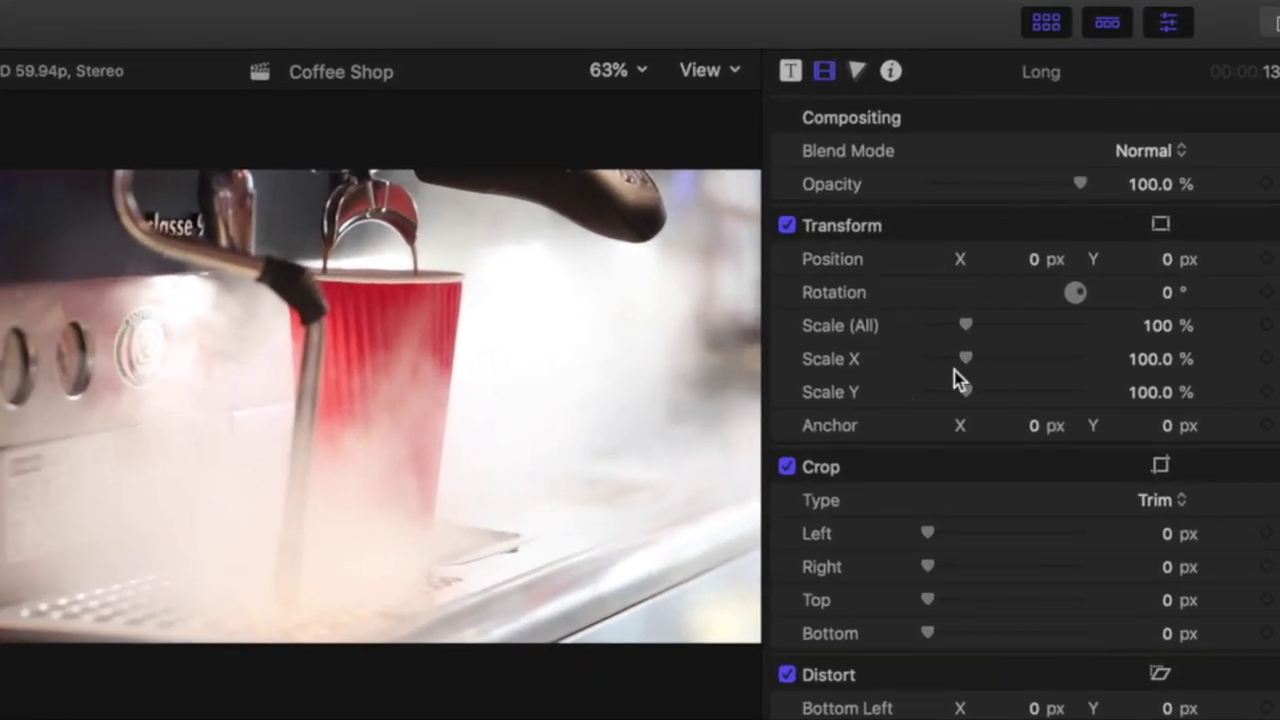
- Set the Long adjustment layer's Transform Scale to 150% and scrub through Clip 2 to check it
{"action": "left_click_drag", "start_coordinate": [970, 326], "coordinate": [986, 331]}
{"action": "left_click", "coordinate": [1160, 327]}
{"action": "type", "text": "1"}
{"action": "type", "text": "50"}
{"action": "key", "text": "Return"}
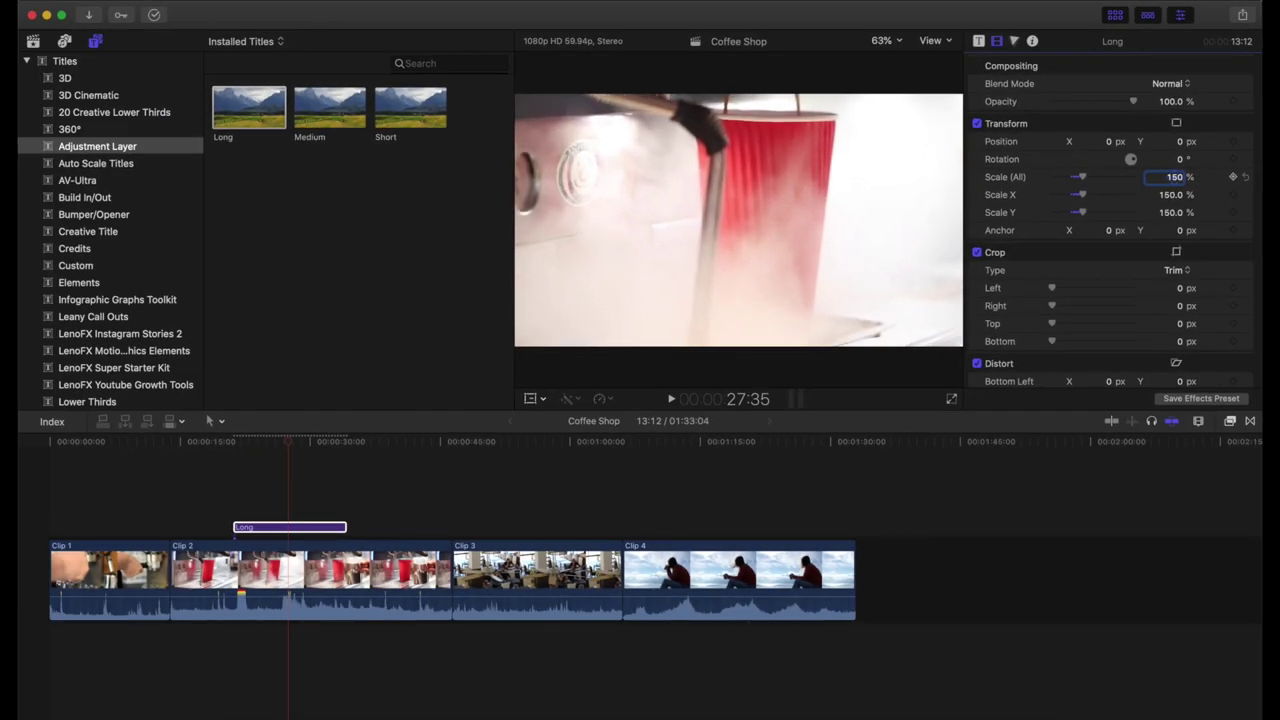
{"action": "left_click", "coordinate": [217, 445]}
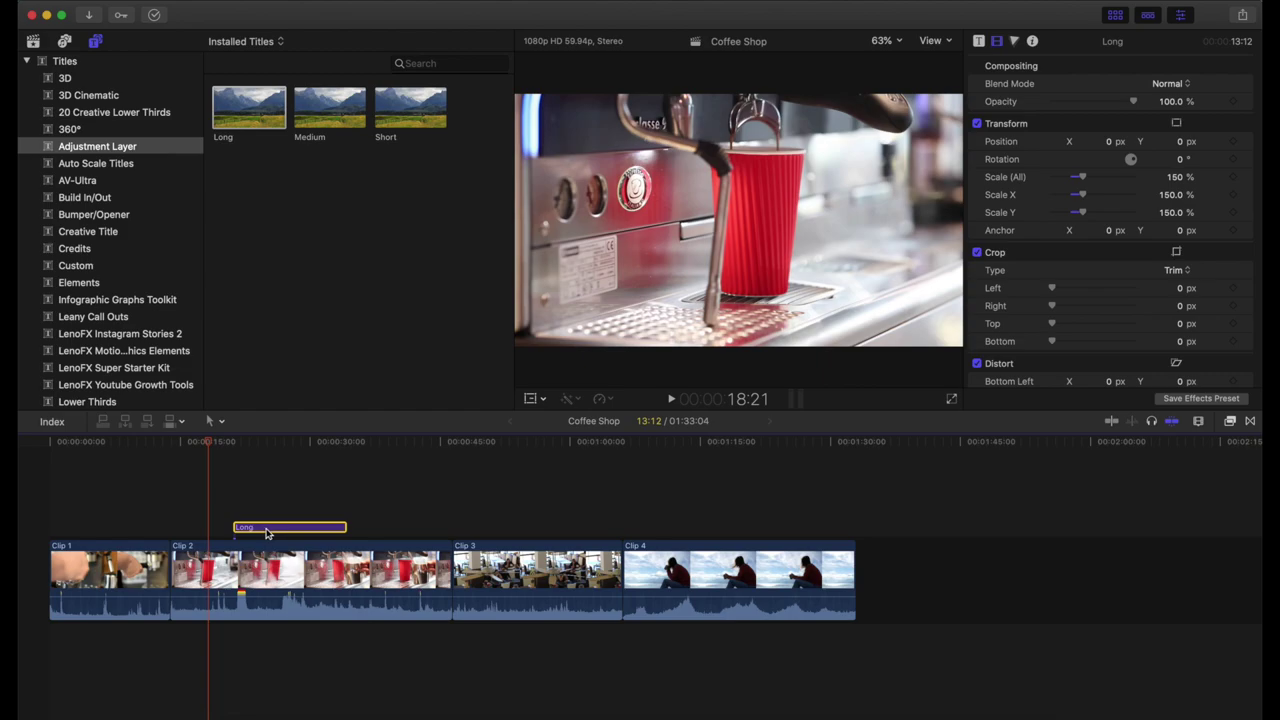
{"action": "left_click_drag", "start_coordinate": [207, 453], "coordinate": [409, 465]}
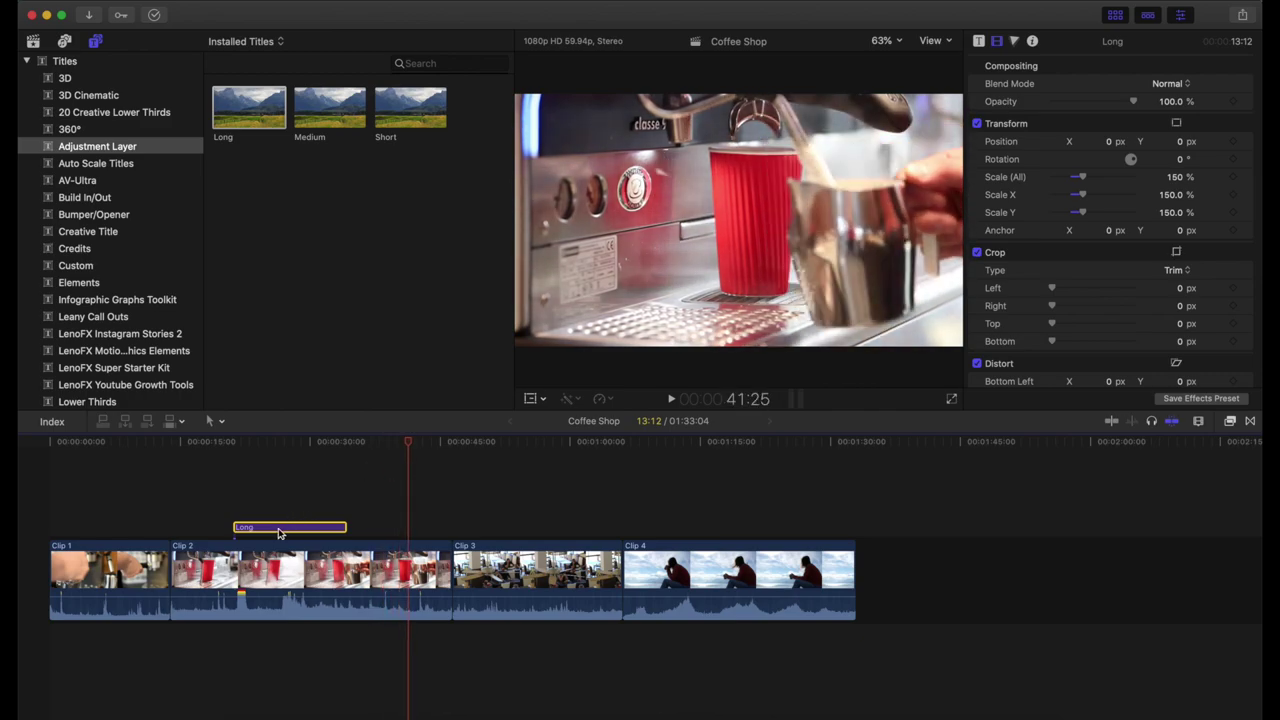
- Move the zoom layer over the Clip 2–Clip 3 cut, preview it, and add another Long layer
{"action": "left_click_drag", "start_coordinate": [275, 533], "coordinate": [430, 518]}
{"action": "left_click_drag", "start_coordinate": [410, 448], "coordinate": [531, 463]}
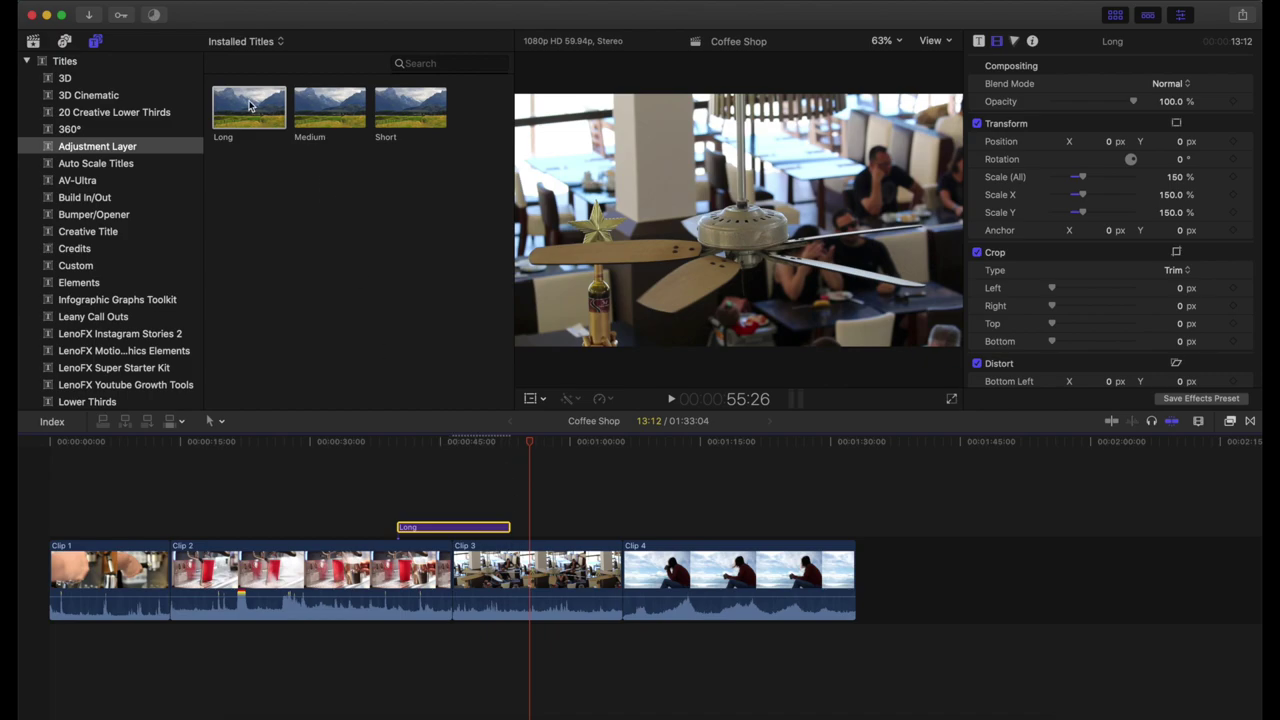
{"action": "left_click_drag", "start_coordinate": [249, 107], "coordinate": [129, 500]}
- Place the second Long adjustment layer above Clip 1 and select it
{"action": "left_click", "coordinate": [117, 511]}
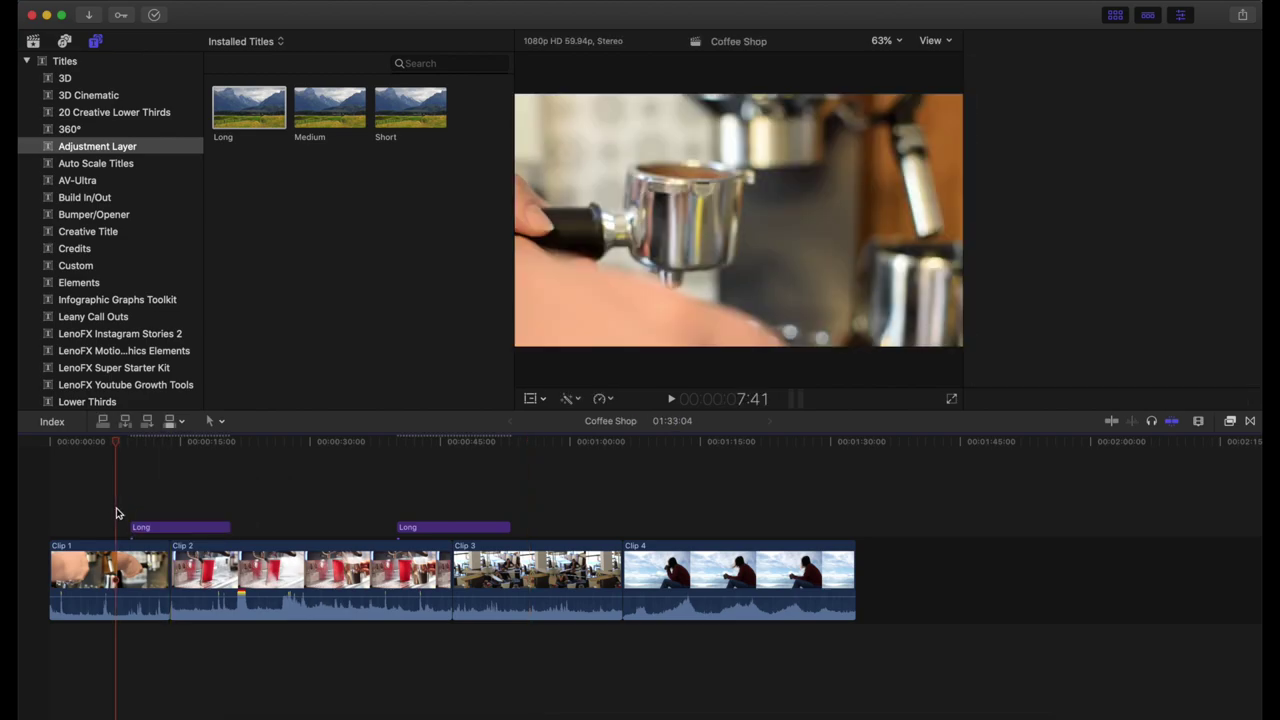
{"action": "left_click", "coordinate": [157, 527]}
{"action": "left_click", "coordinate": [148, 443]}
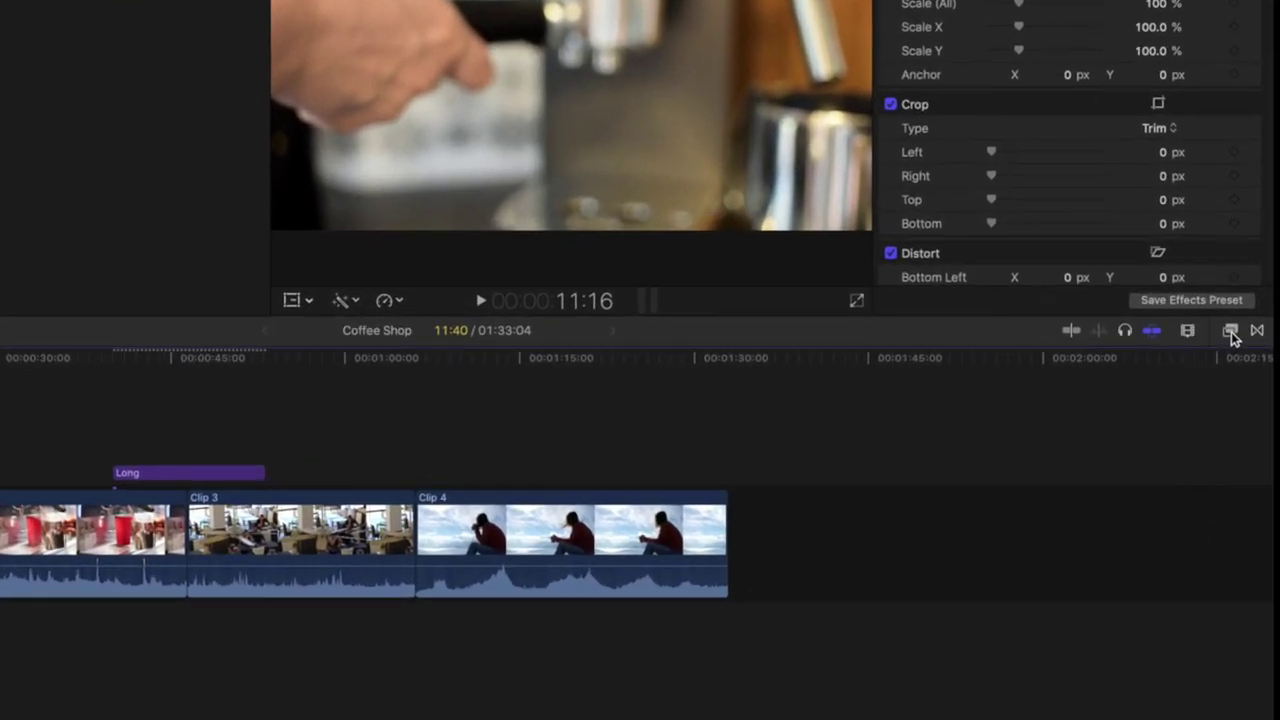
- Apply the Gaussian blur from the Blur effects to the new adjustment layer
{"action": "left_click", "coordinate": [1230, 421]}
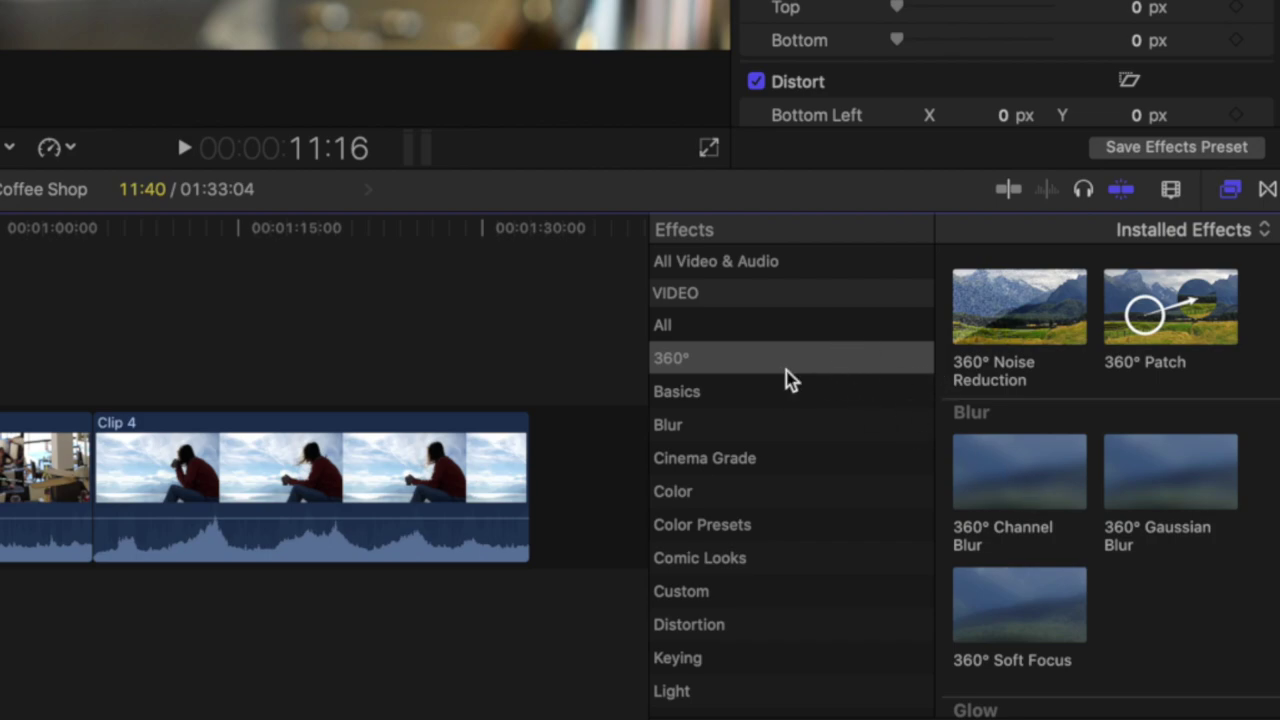
{"action": "left_click", "coordinate": [733, 426]}
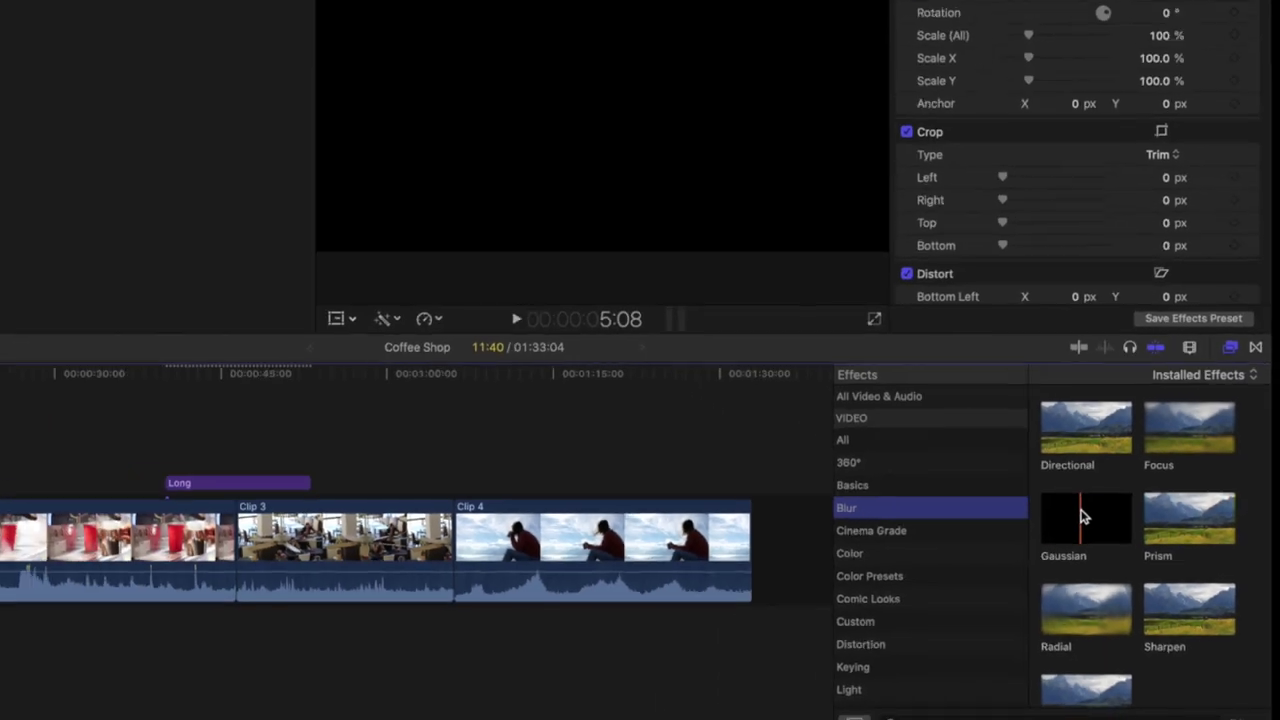
{"action": "left_click_drag", "start_coordinate": [1017, 471], "coordinate": [0, 531]}
{"action": "left_click_drag", "start_coordinate": [386, 600], "coordinate": [118, 521]}
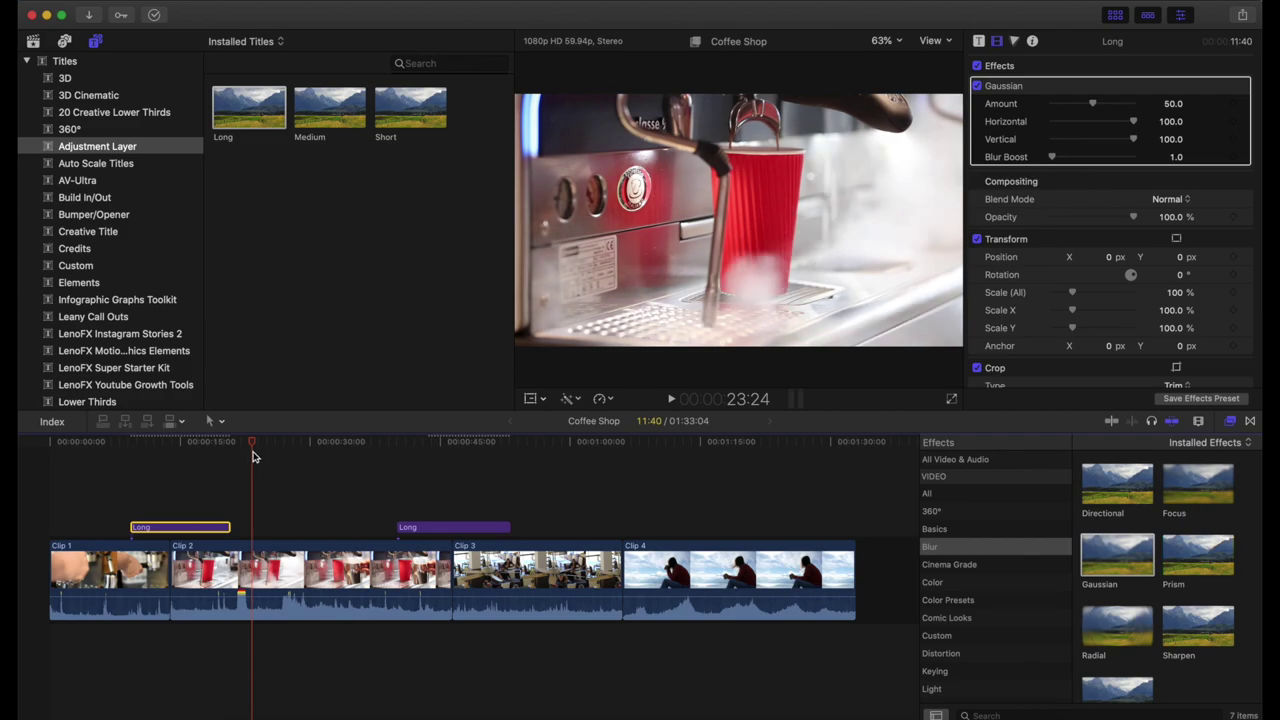
- Trim the blur layer, stack it above the zoom layer, preview, and select both layers
{"action": "left_click_drag", "start_coordinate": [230, 527], "coordinate": [421, 512]}
{"action": "left_click", "coordinate": [395, 443]}
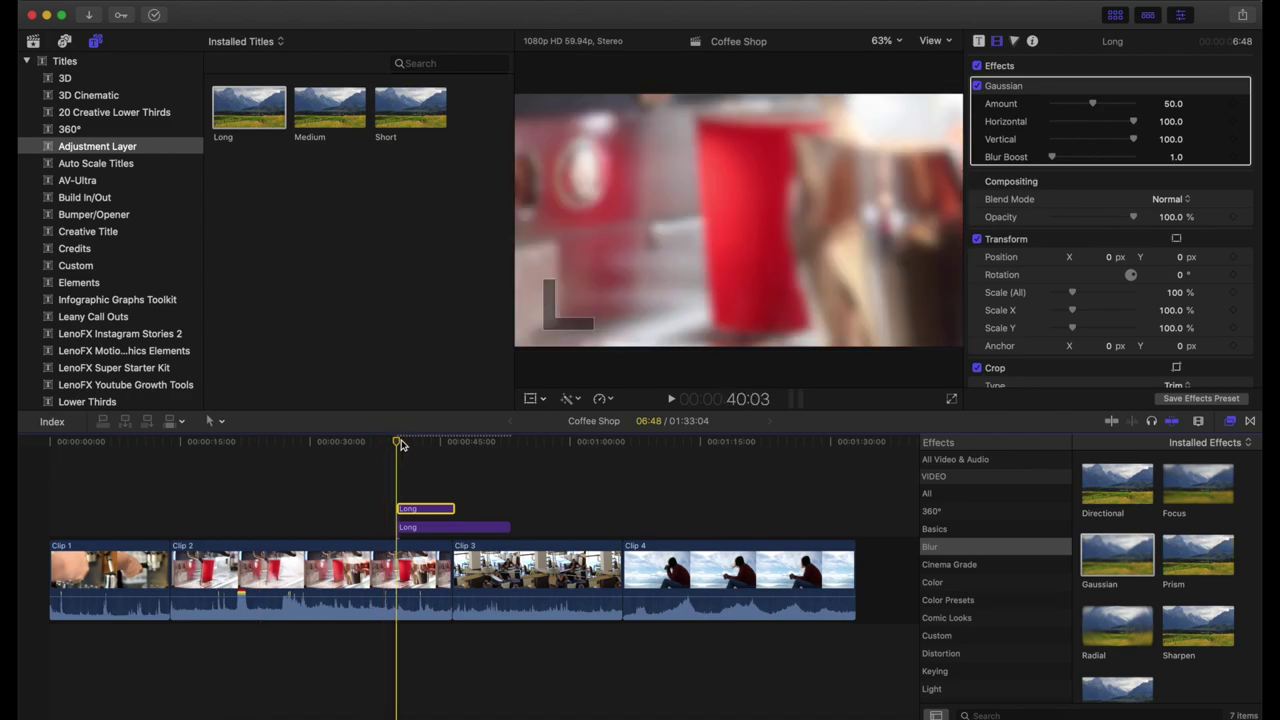
{"action": "left_click_drag", "start_coordinate": [400, 445], "coordinate": [410, 445]}
{"action": "mouse_move", "coordinate": [422, 443]}
{"action": "left_mouse_down"}
{"action": "mouse_move", "coordinate": [437, 443]}
{"action": "mouse_move", "coordinate": [426, 443]}
{"action": "left_mouse_up"}
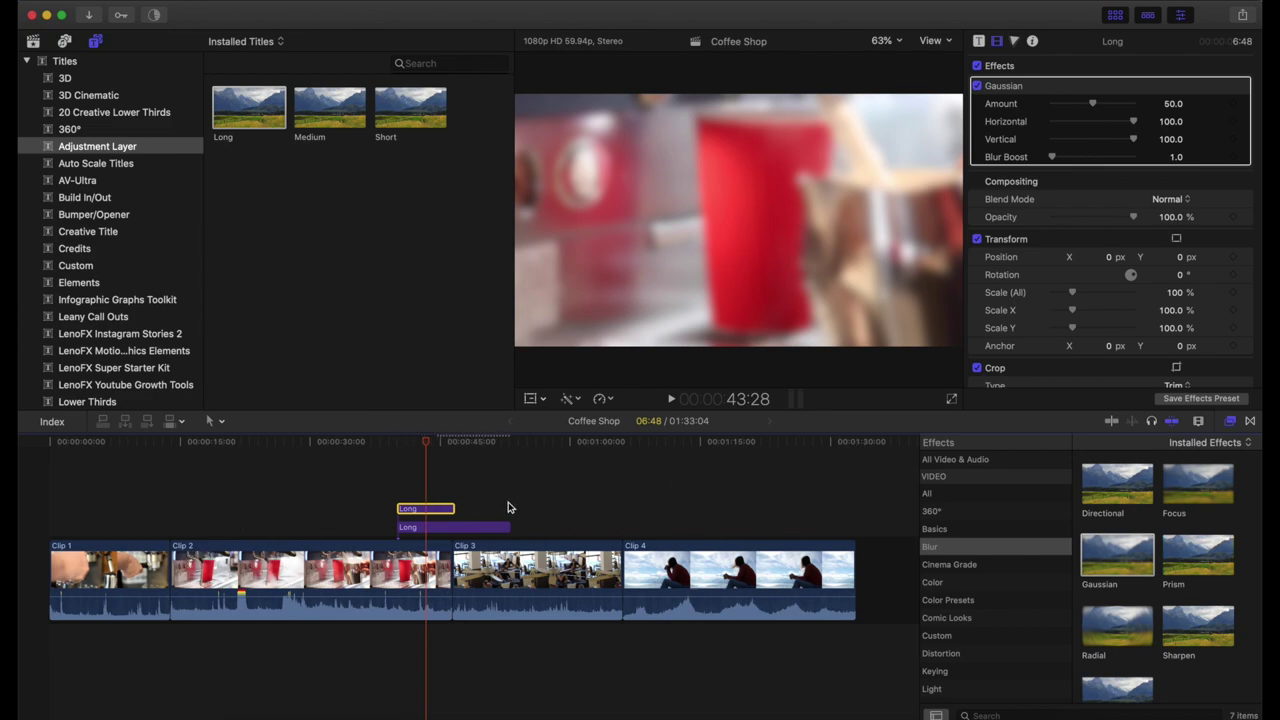
{"action": "left_click_drag", "start_coordinate": [502, 483], "coordinate": [416, 538]}
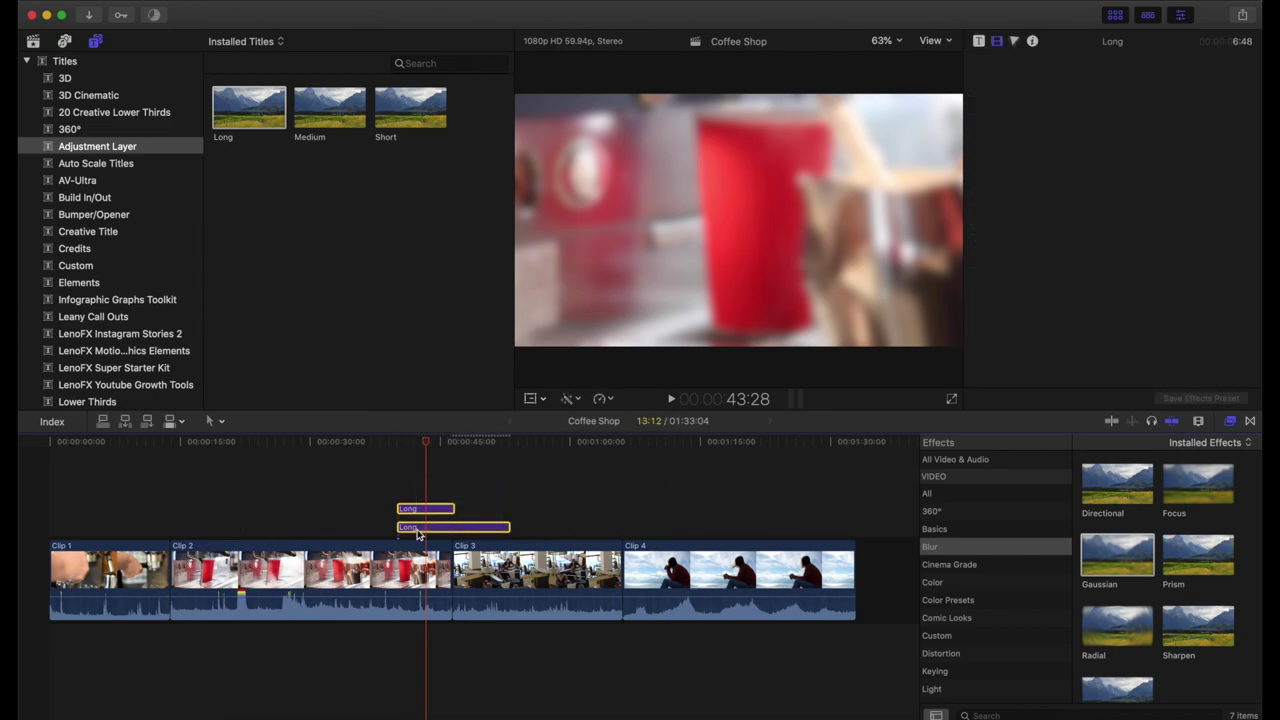
- Paste the zoom and blur layers at Clip 4's start and scrub through to check them
{"action": "left_click", "coordinate": [588, 513]}
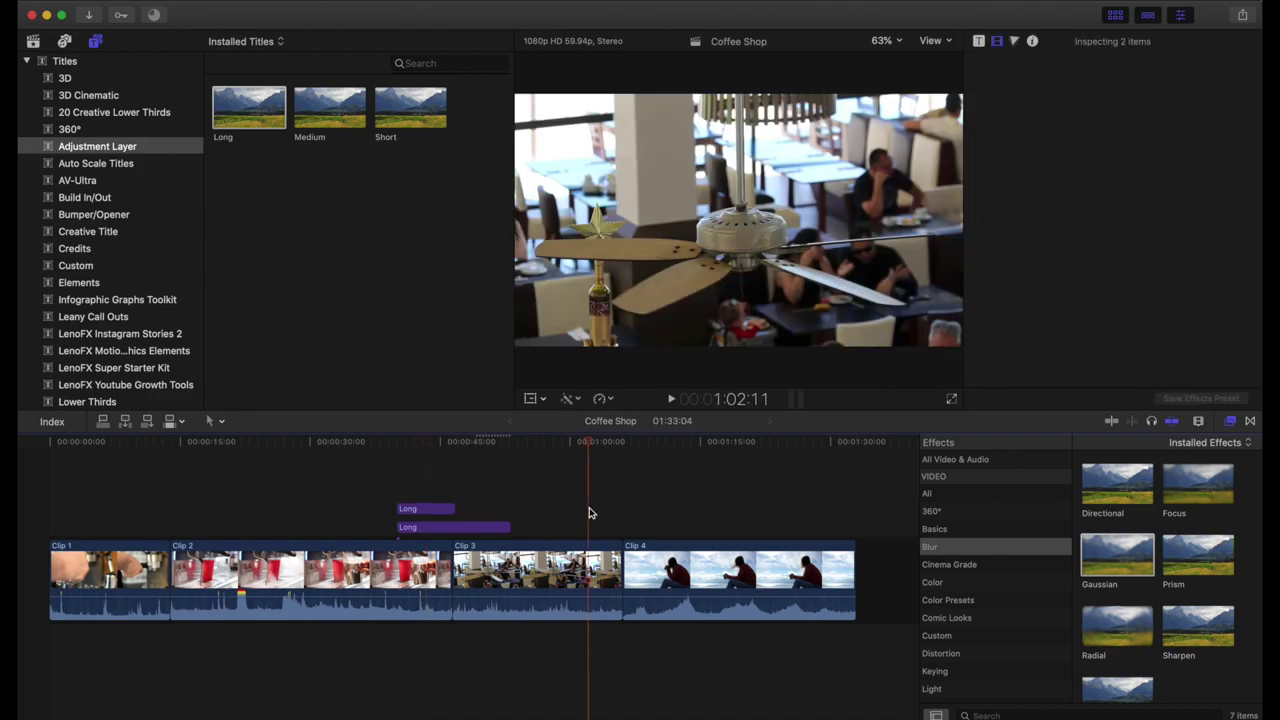
{"action": "key", "text": "super+v"}
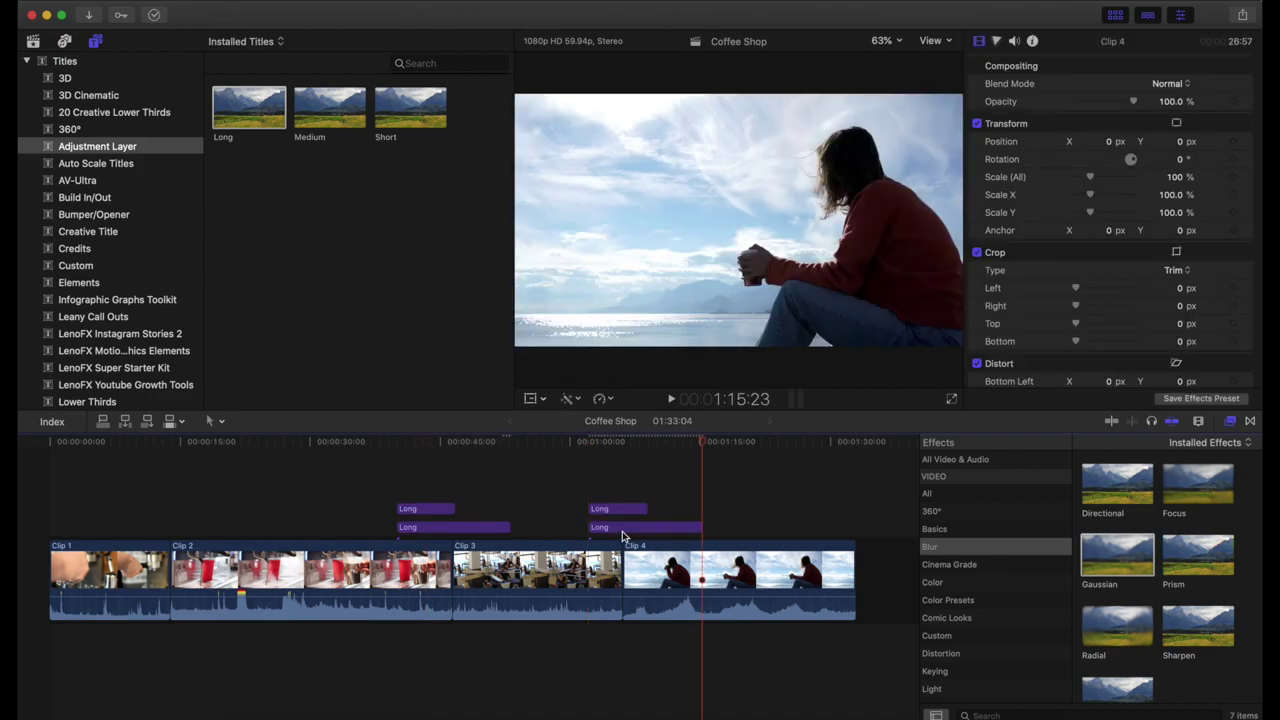
{"action": "left_click_drag", "start_coordinate": [582, 443], "coordinate": [737, 455]}
{"action": "scroll", "coordinate": [743, 523], "scroll_direction": "right", "scroll_amount": 1}
{"action": "scroll", "coordinate": [743, 523], "scroll_direction": "left", "scroll_amount": 2}
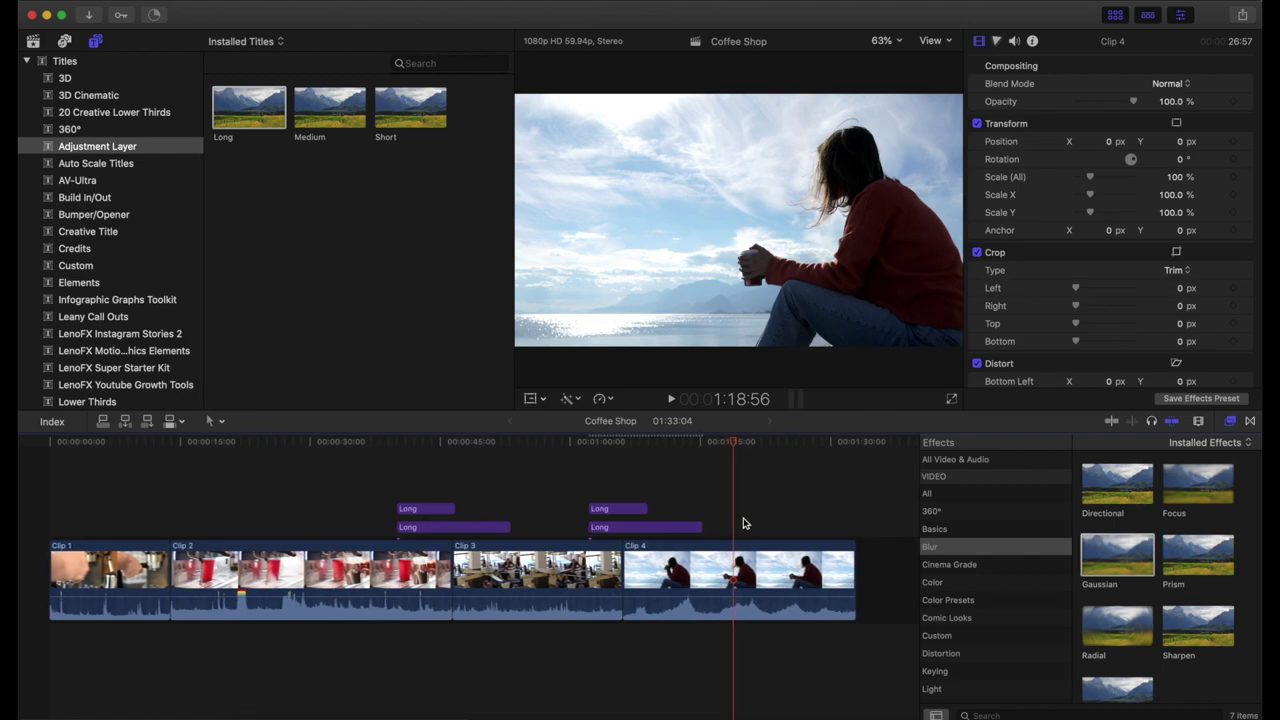